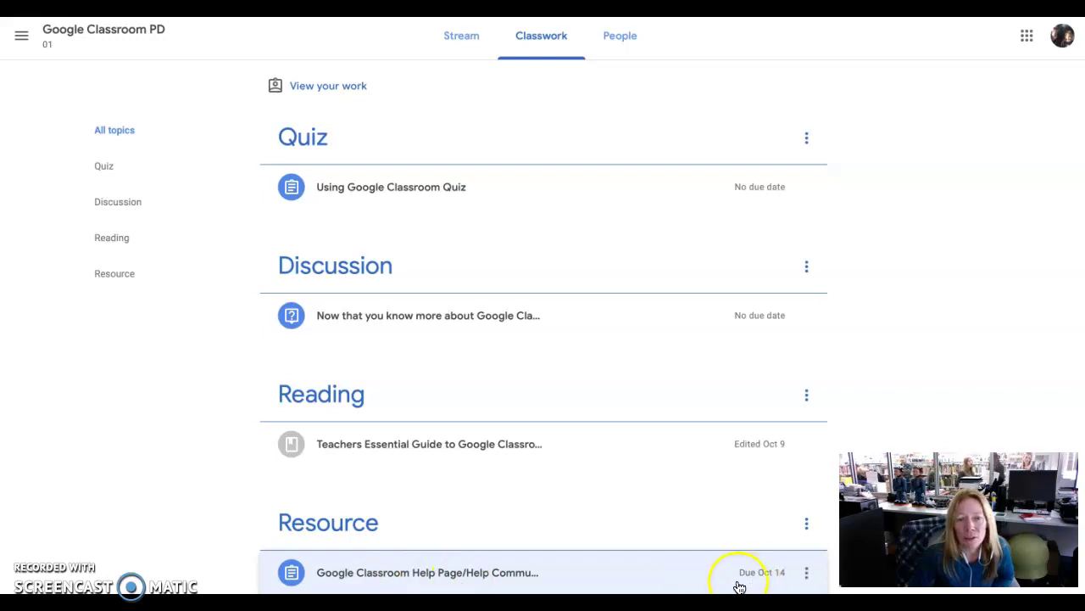
- Open the details of the Google Classroom Help Page/Help Community assignment and visit its Classroom Help and Community forum links
click(433, 571)
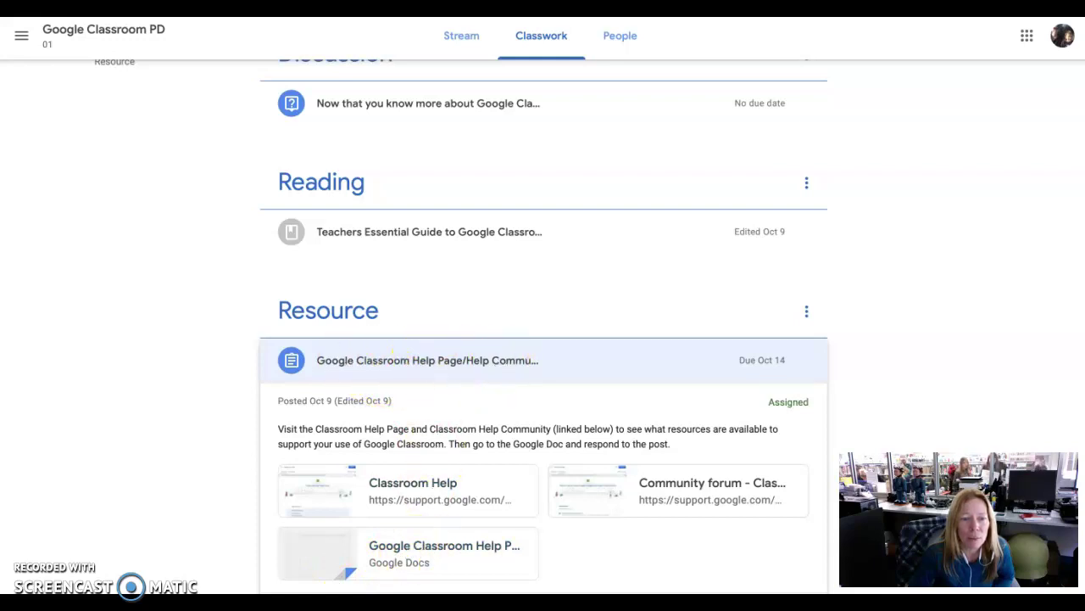
click(322, 606)
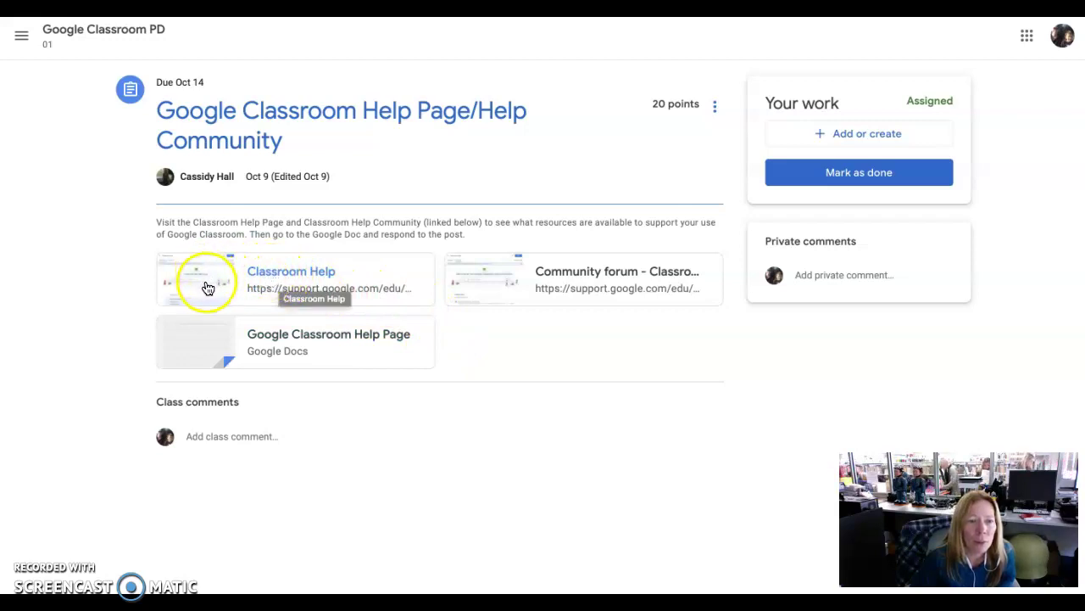
click(318, 271)
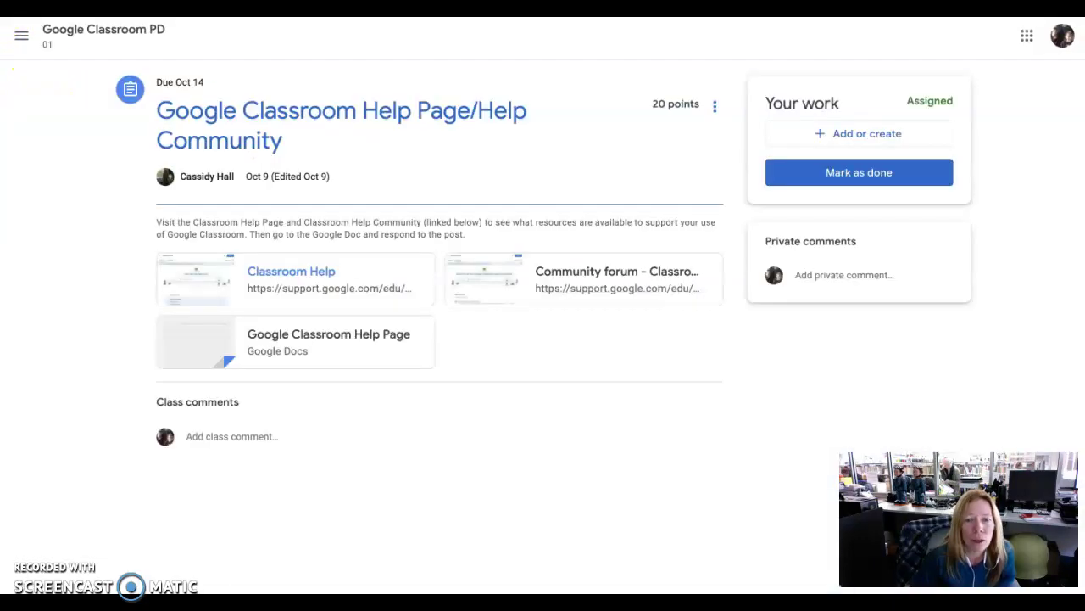
click(486, 281)
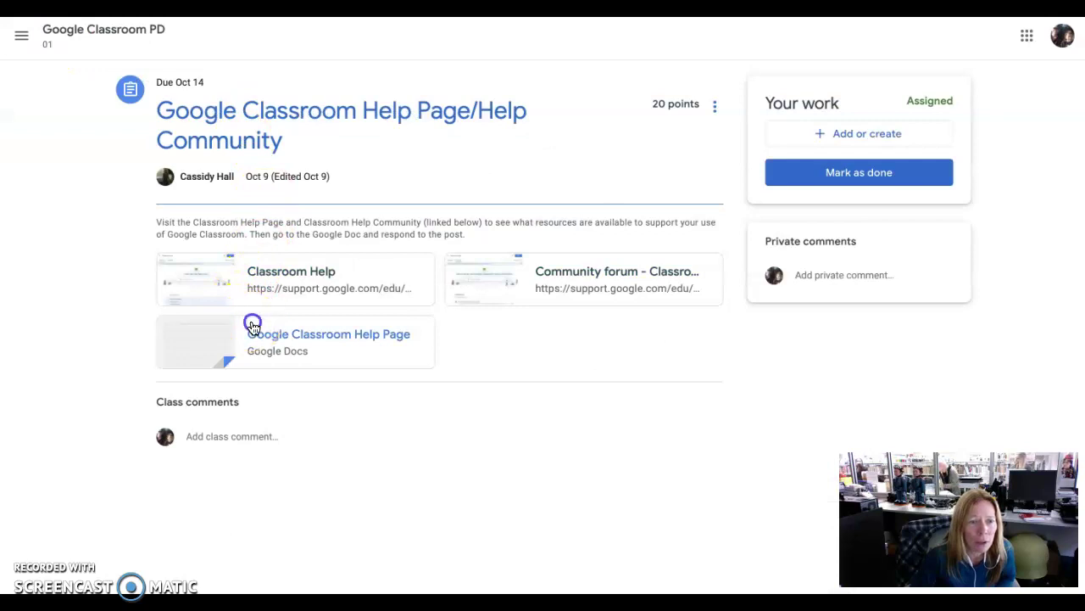
- Open the attached Google Classroom Help Page document, inspect its response table, and return to the assignment
click(252, 327)
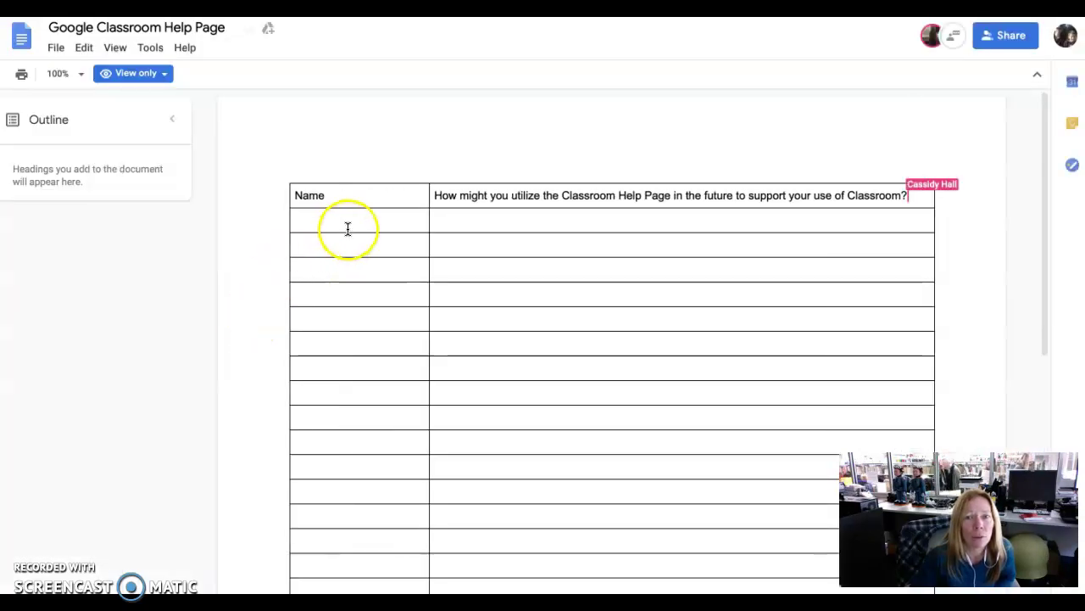
click(354, 226)
click(402, 227)
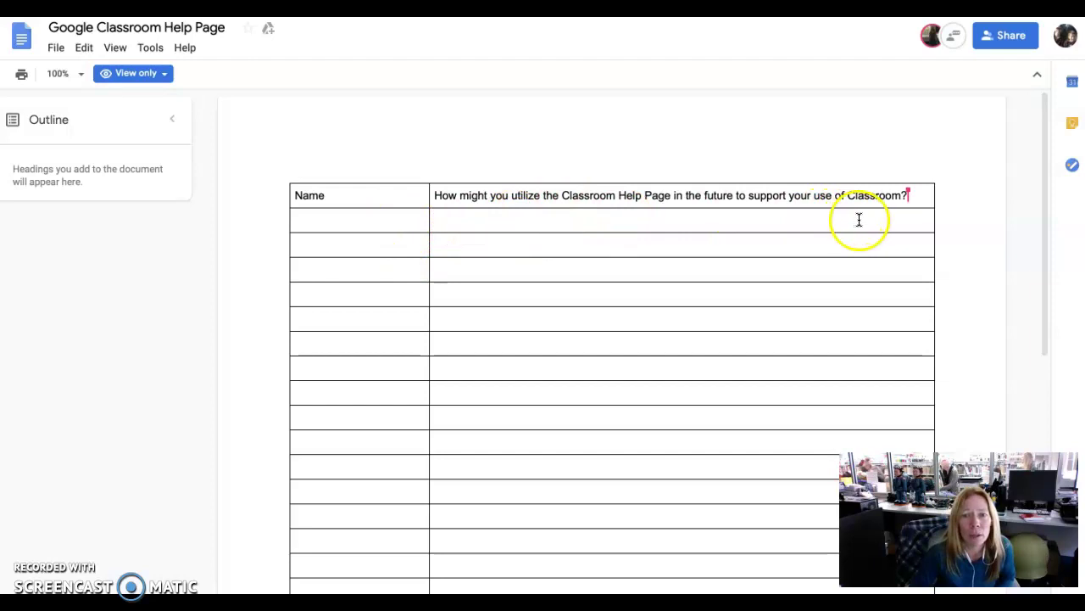
click(229, 6)
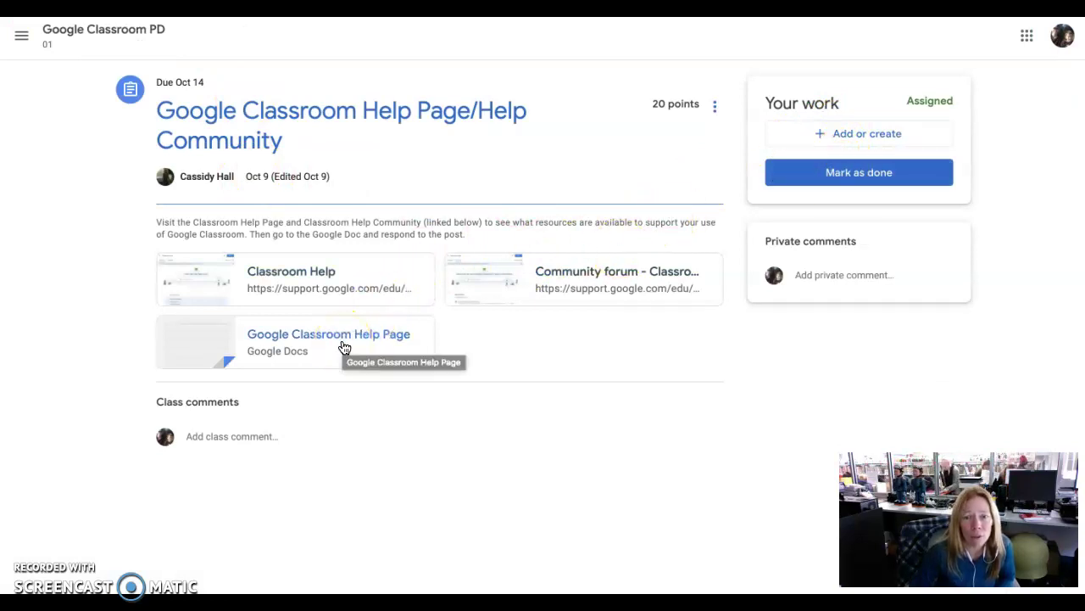
- Mark the Google Classroom Help Page/Help Community assignment as done without attaching work
click(806, 174)
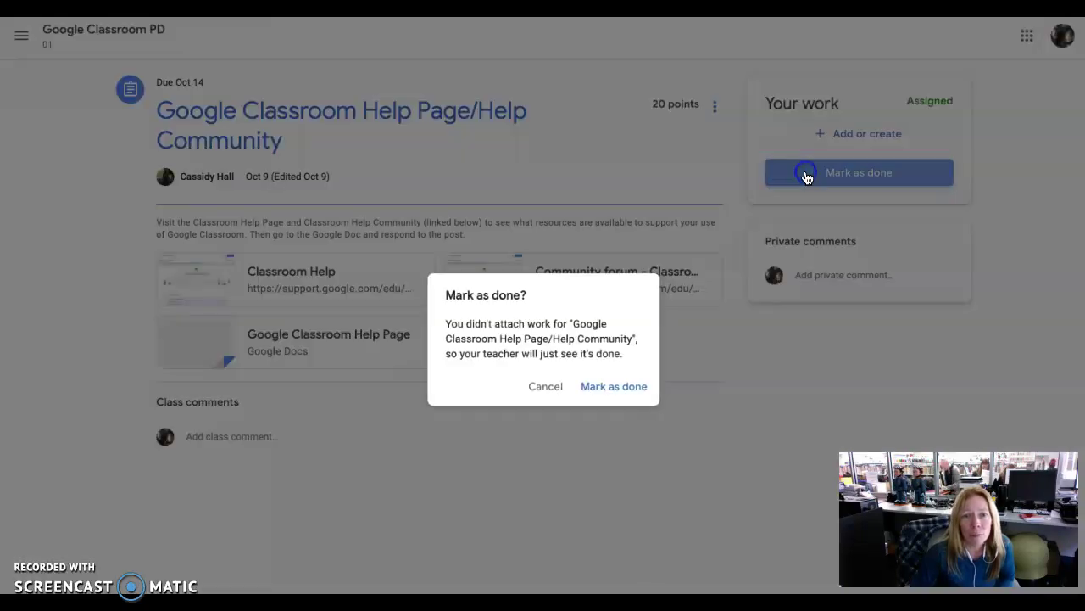
click(605, 386)
click(249, 318)
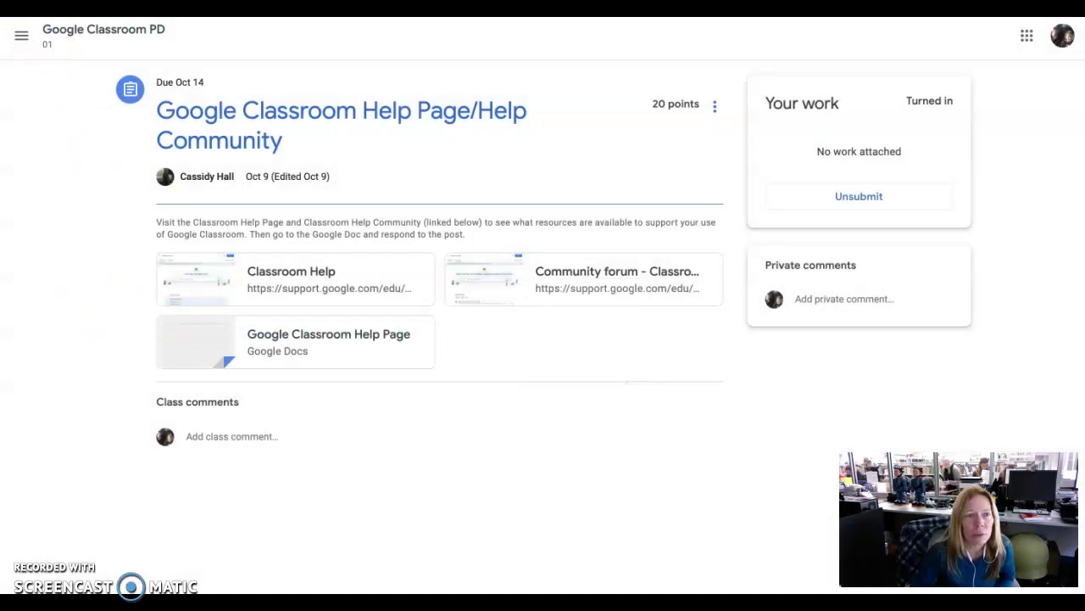
- Return to the Classwork page and open the overview of your own work
key(alt+Left)
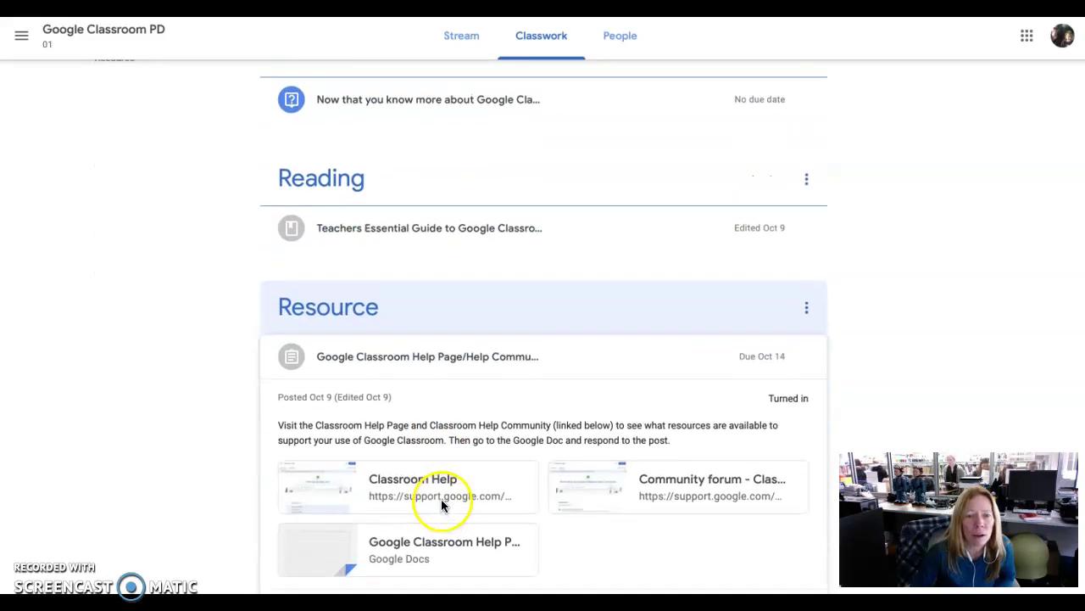
scroll(268, 297, up, 3)
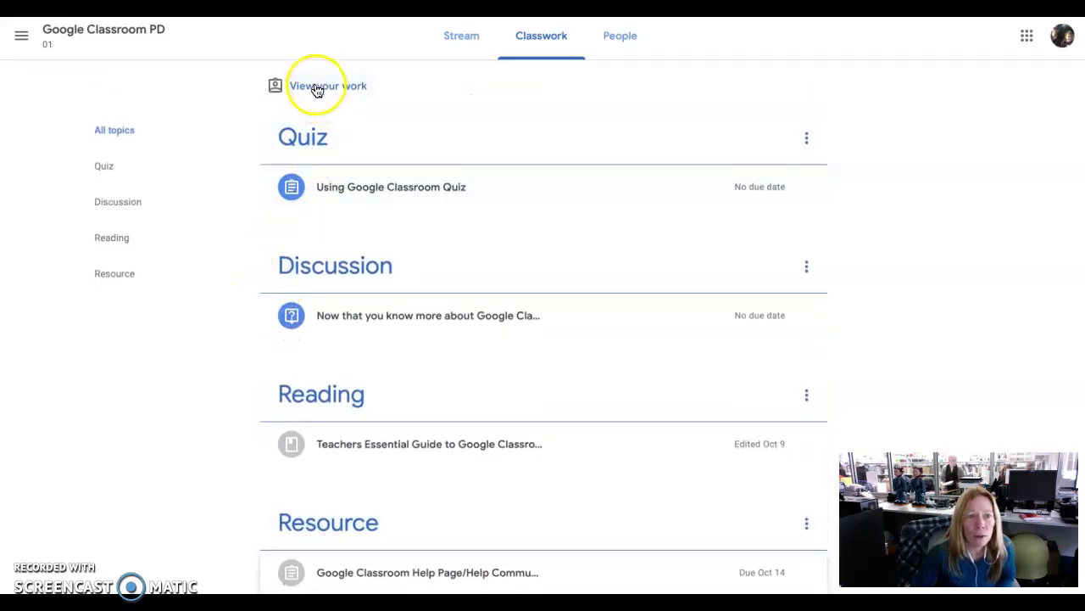
click(315, 88)
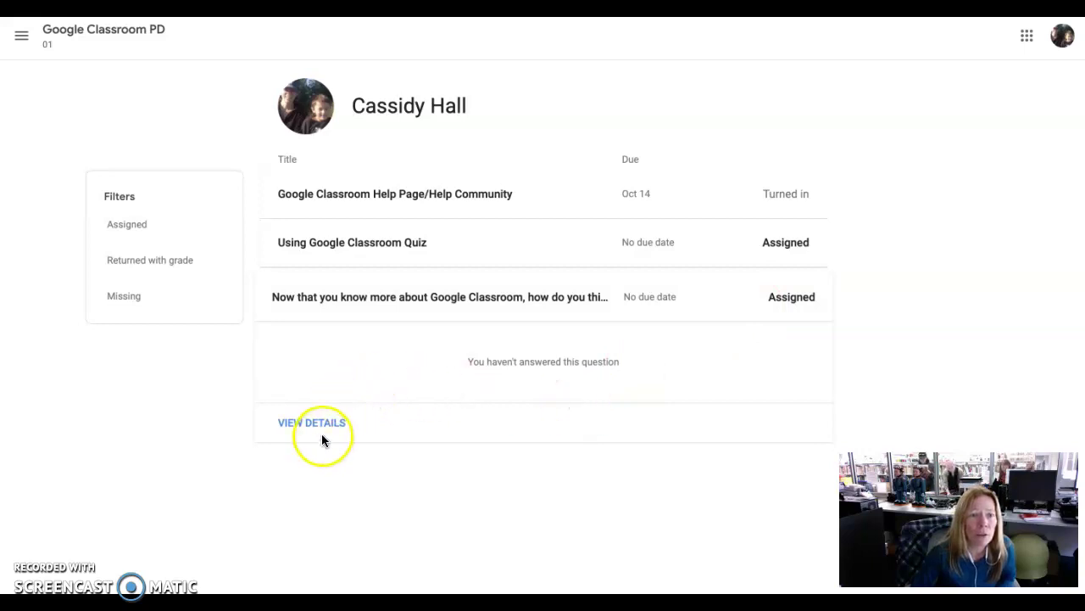
- Open the details of Using Google Classroom Quiz from the work list and launch its attached Google Forms quiz
click(390, 247)
click(331, 372)
click(331, 376)
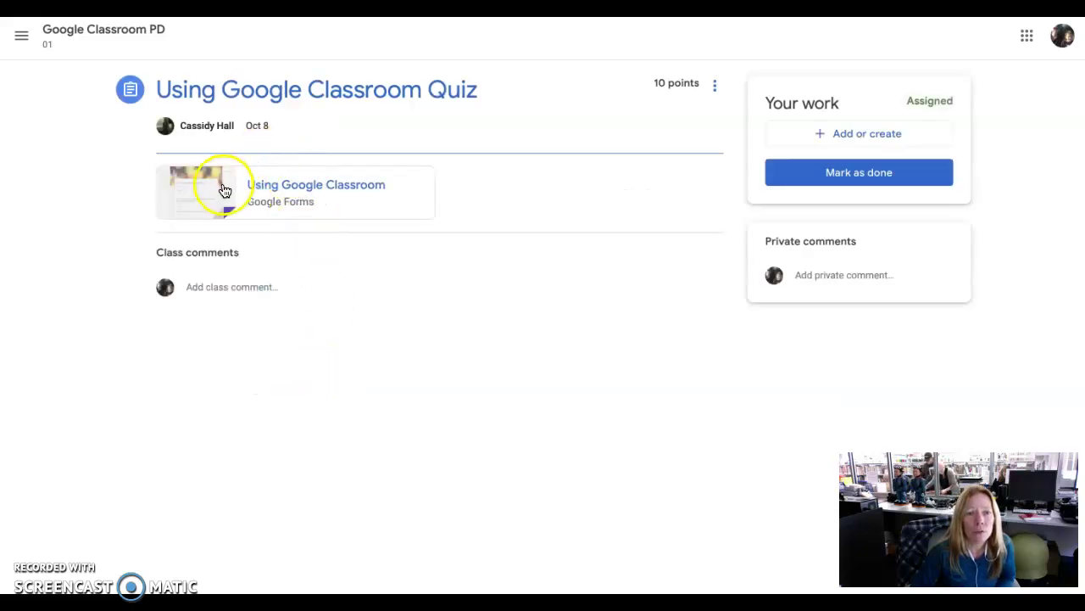
click(269, 192)
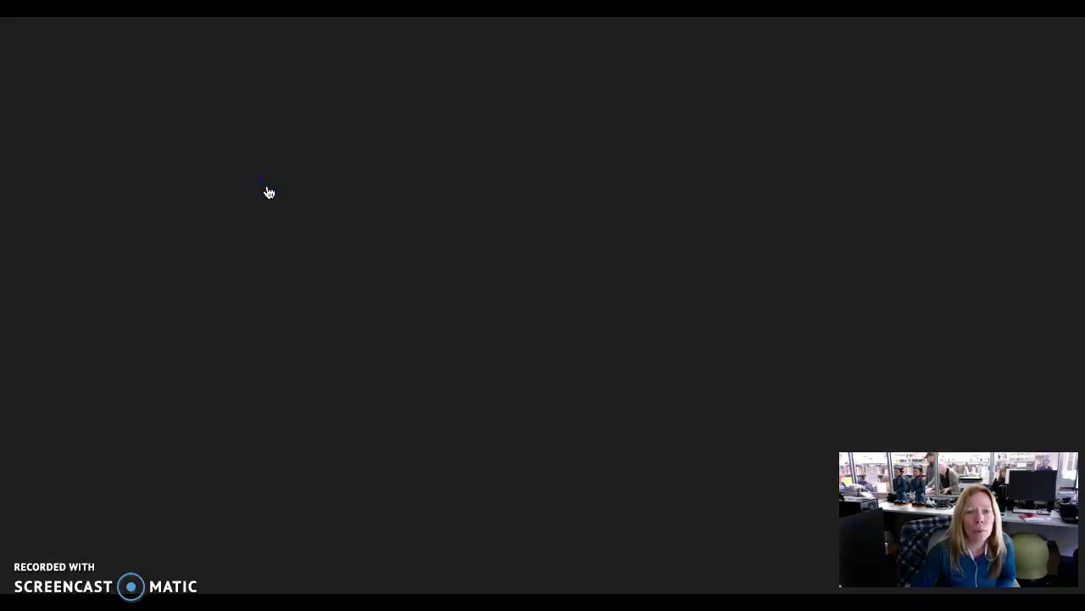
- Look through the quiz form from the name field to the last question and try to submit it
scroll(583, 363, down, 2)
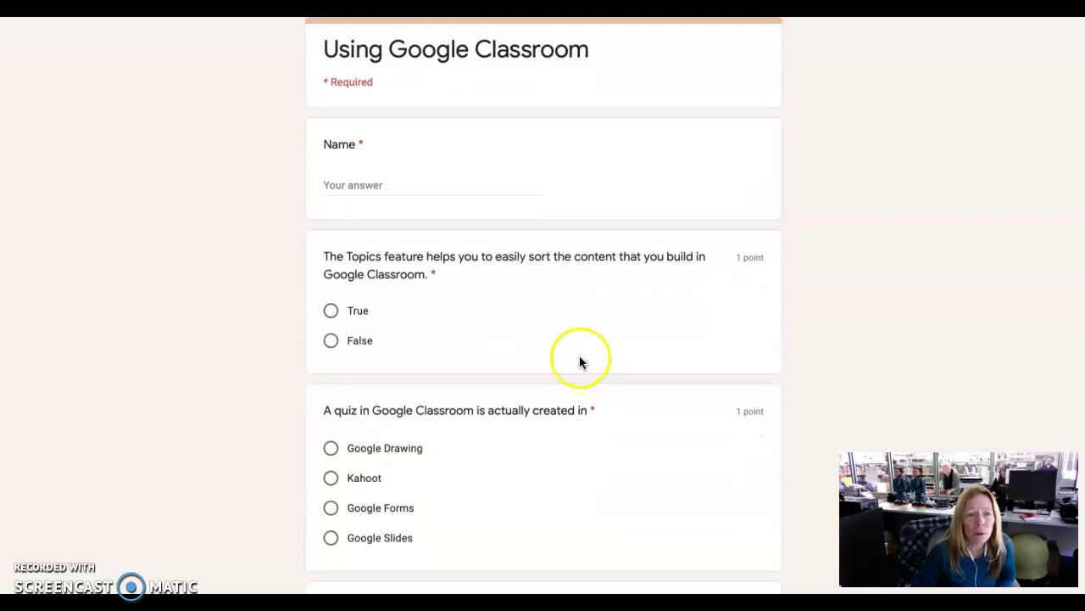
click(500, 185)
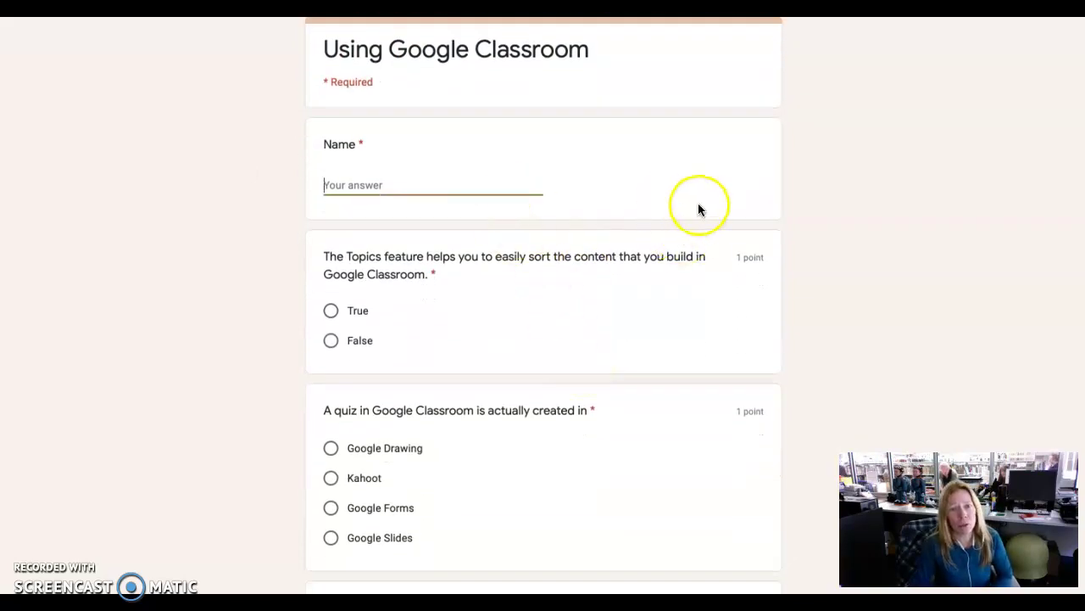
scroll(667, 425, down, 8)
scroll(667, 425, up, 10)
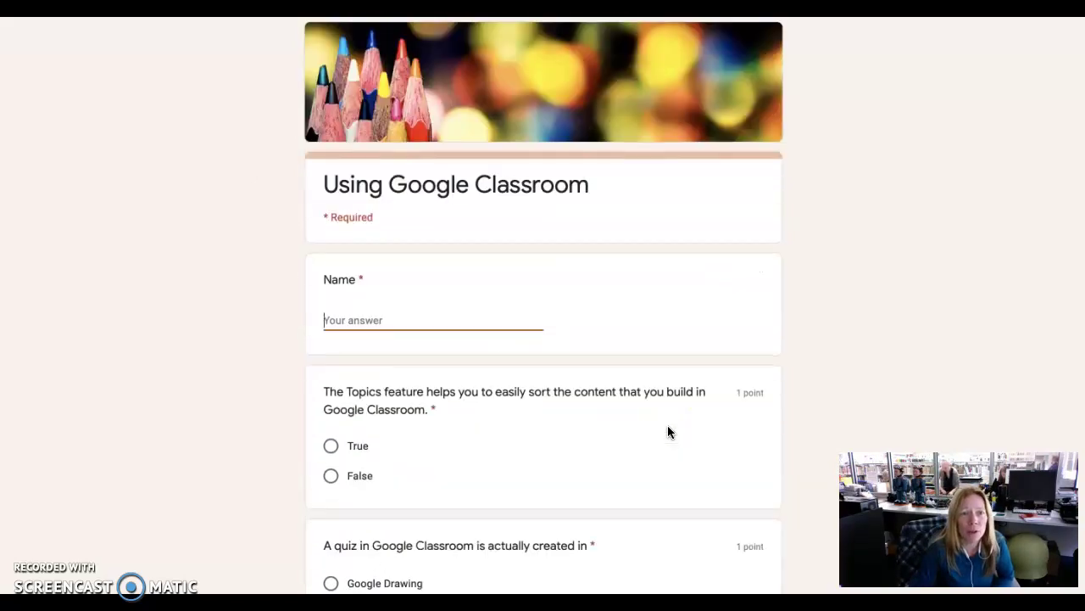
scroll(622, 405, down, 15)
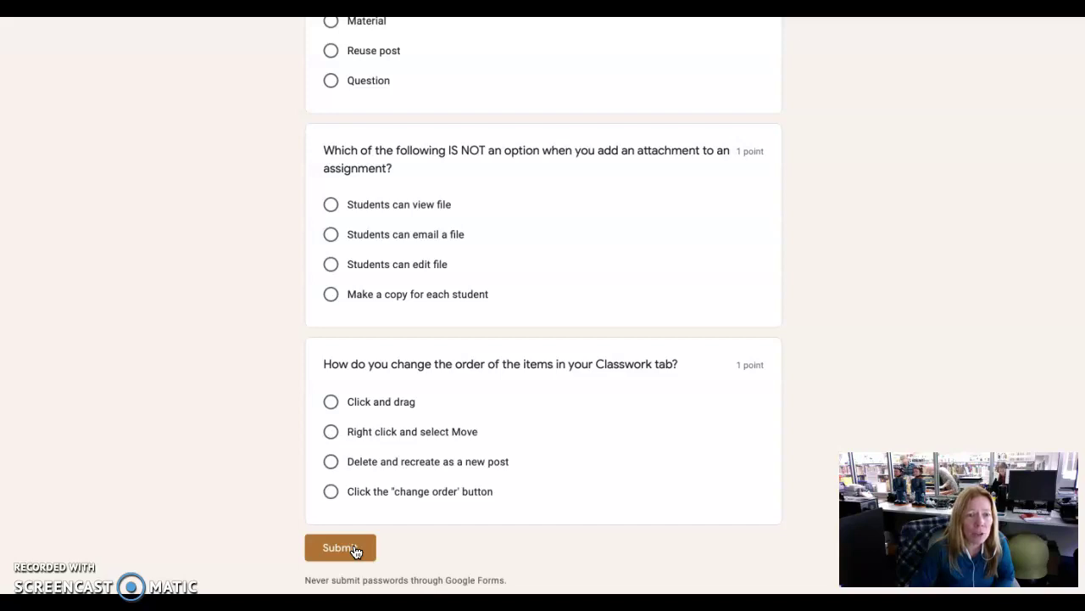
click(355, 550)
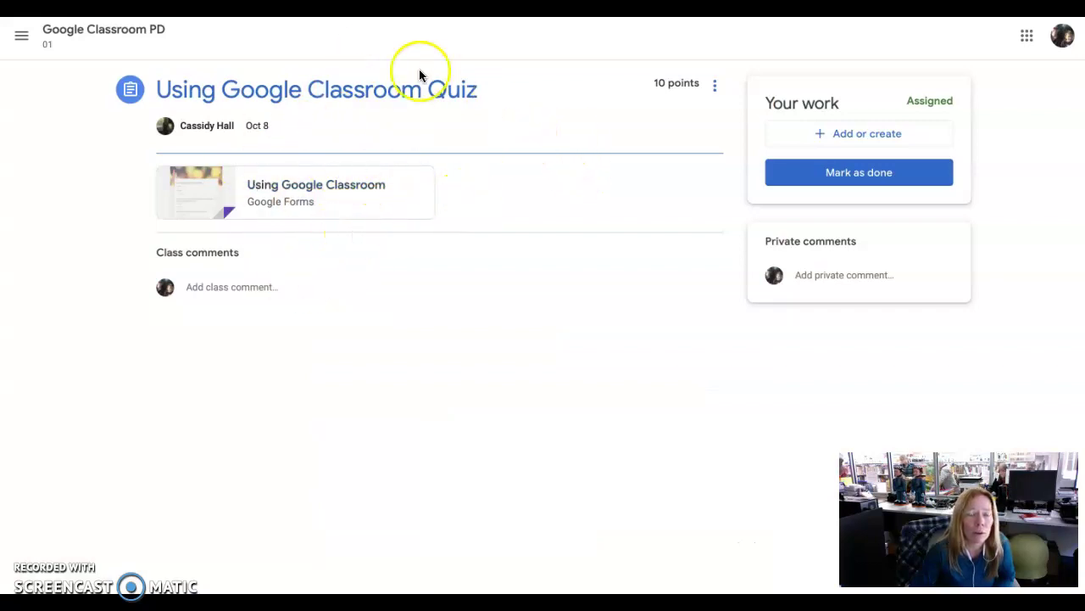
- Mark the Using Google Classroom Quiz assignment as done
click(836, 177)
click(606, 393)
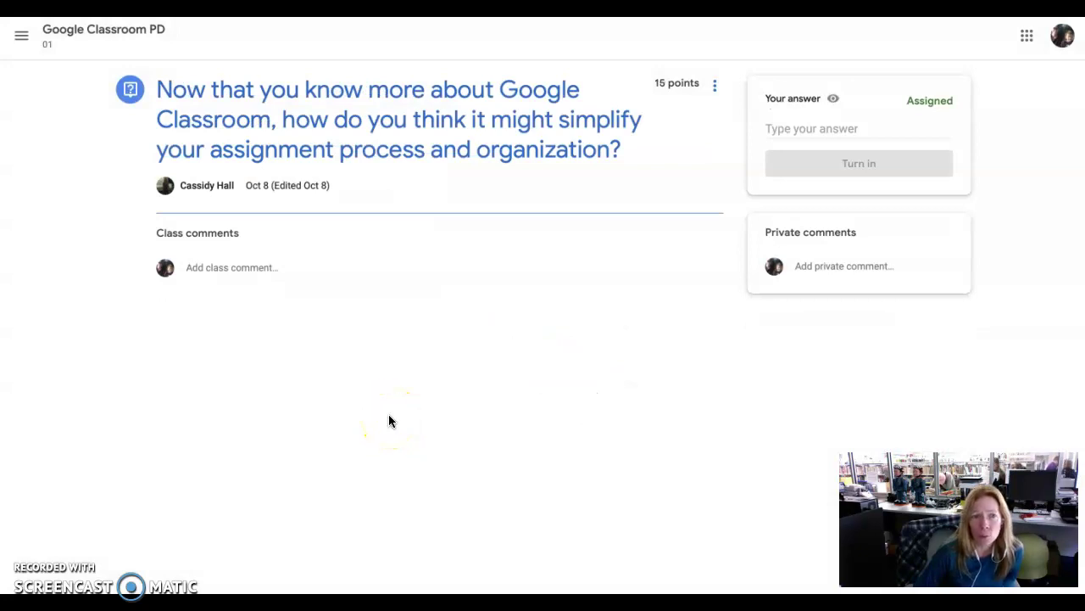
- Answer the discussion question about simplifying the assignment process with "Here is my answer" and turn it in
click(126, 91)
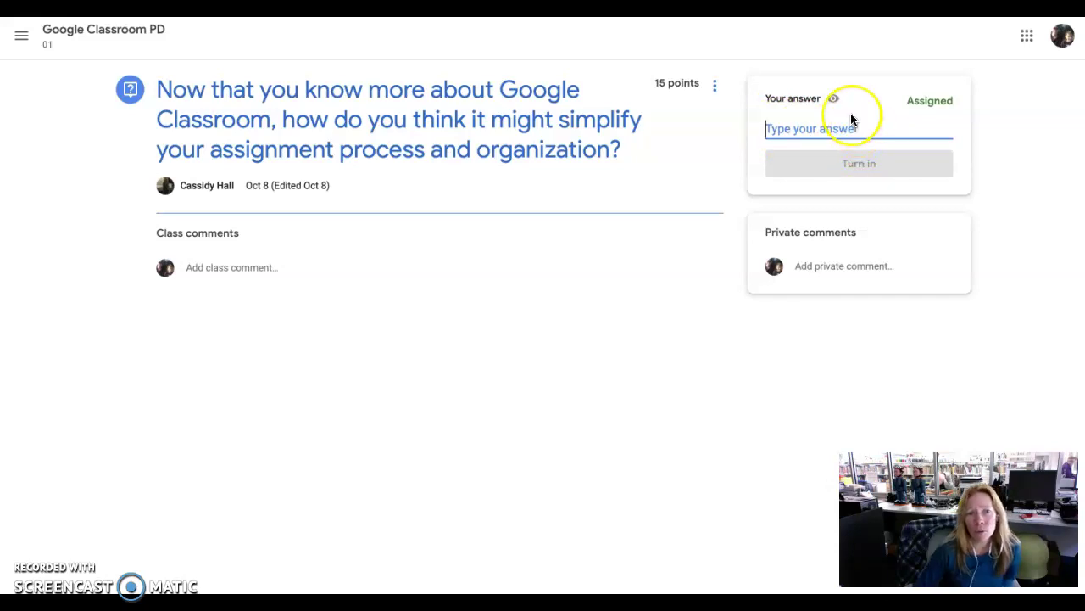
text(Here is my answer)
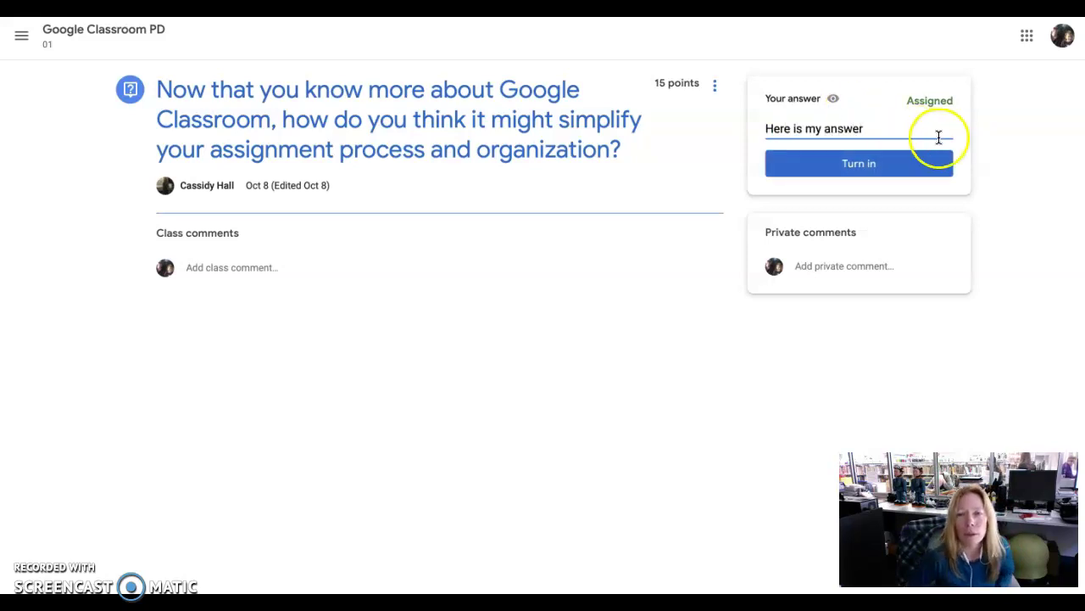
click(885, 174)
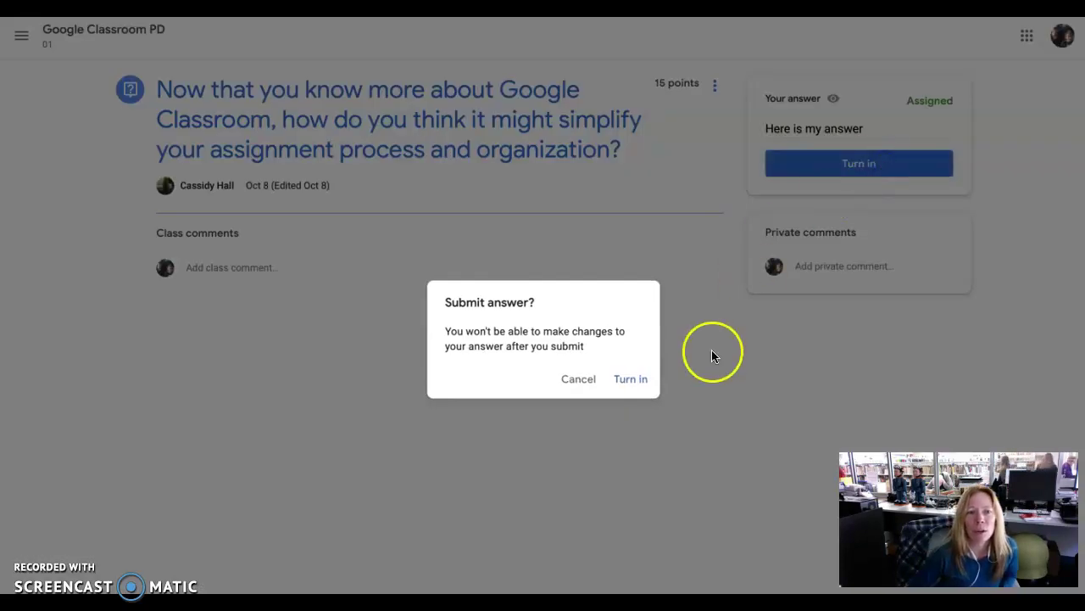
click(644, 387)
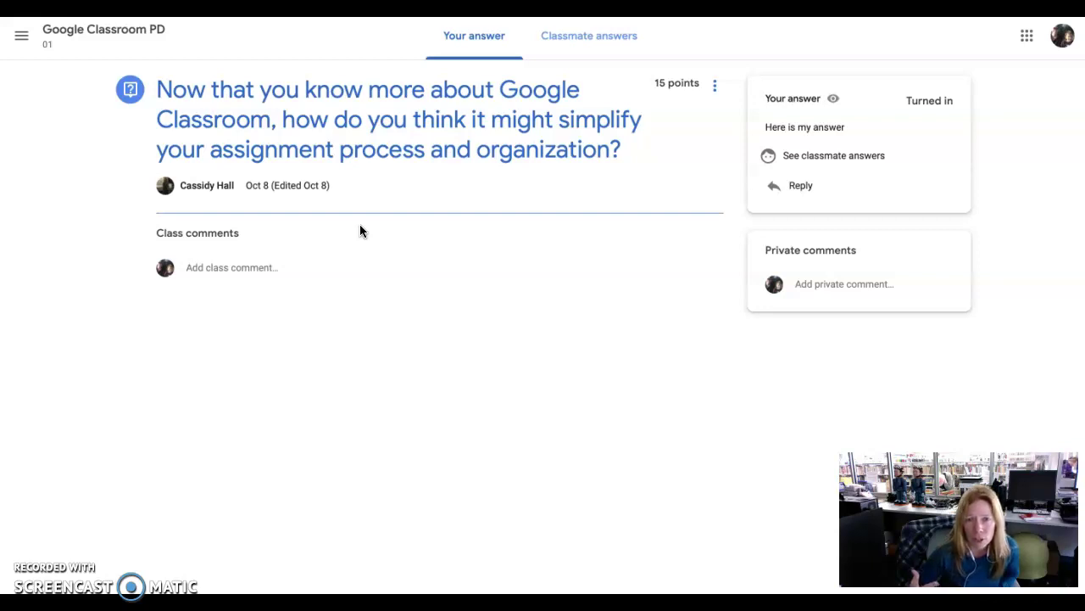
- View the classmates' answers and the reply field under the submitted answer, and return to the Classwork page
click(830, 161)
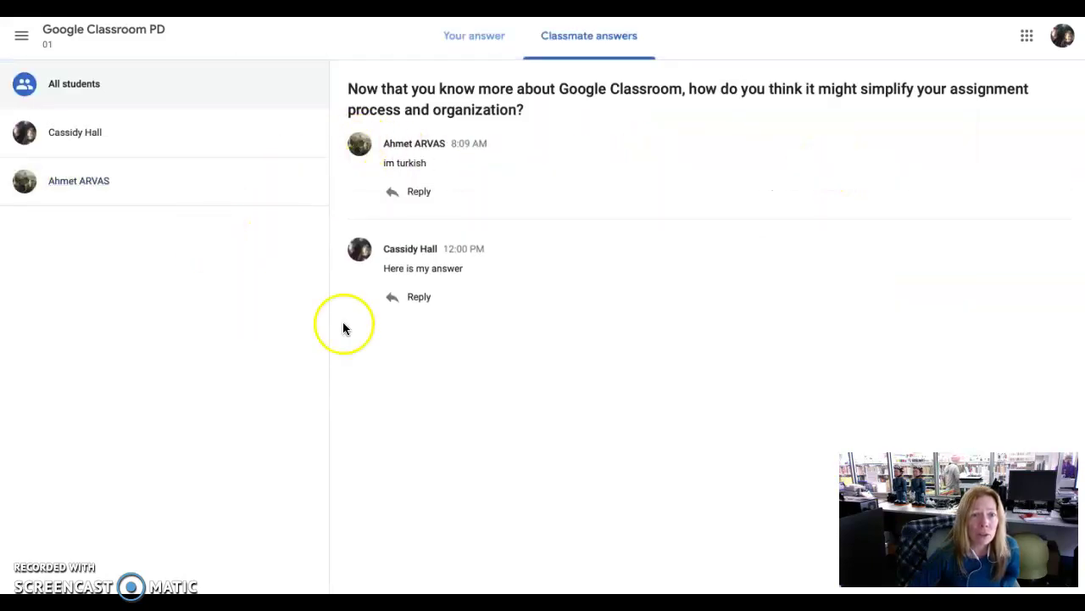
key(alt+Left)
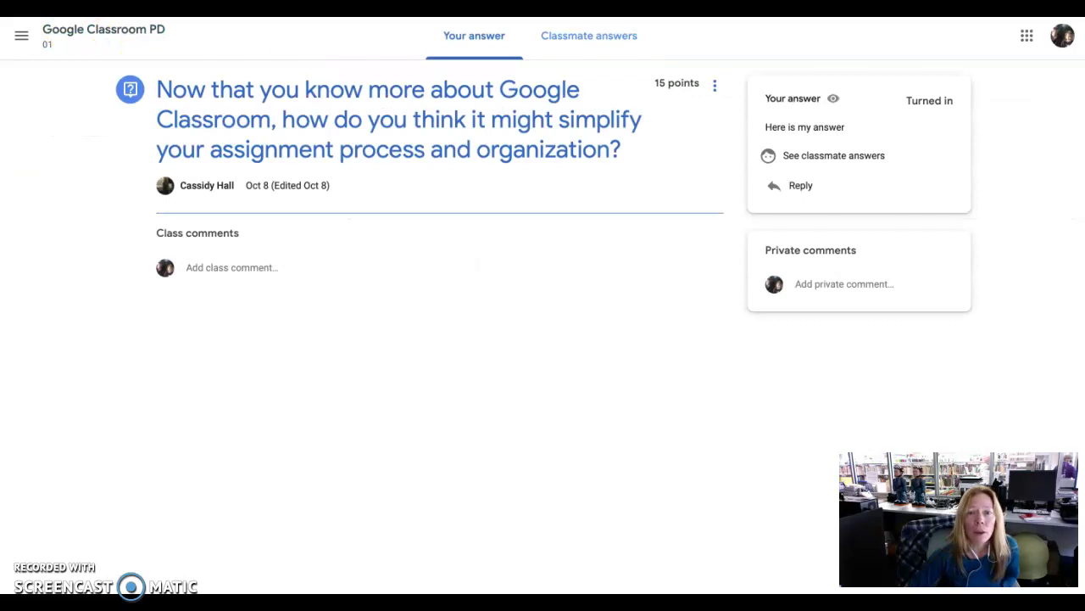
click(801, 188)
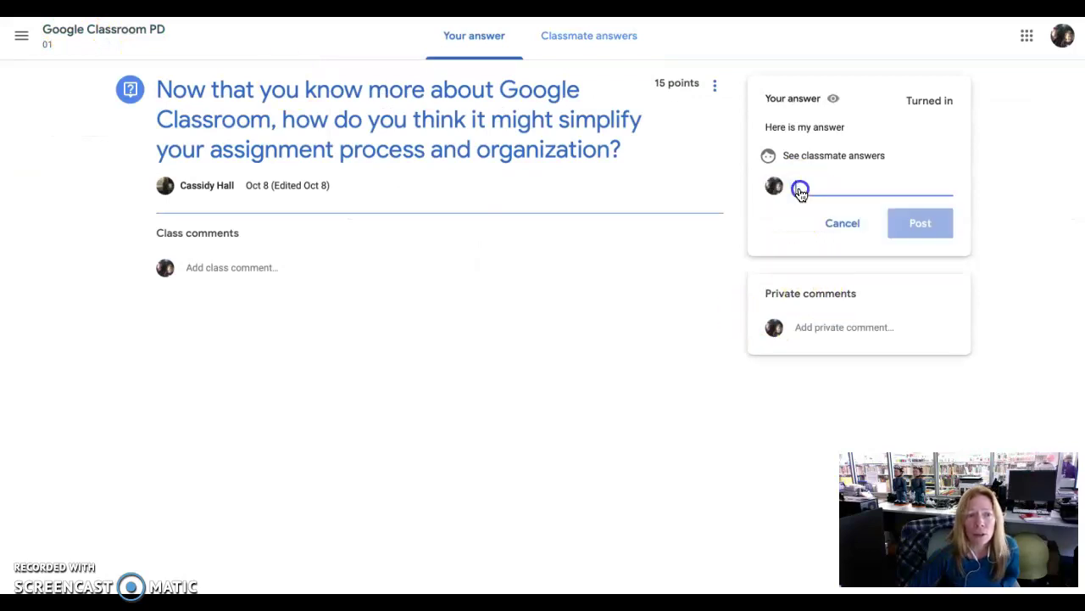
click(840, 223)
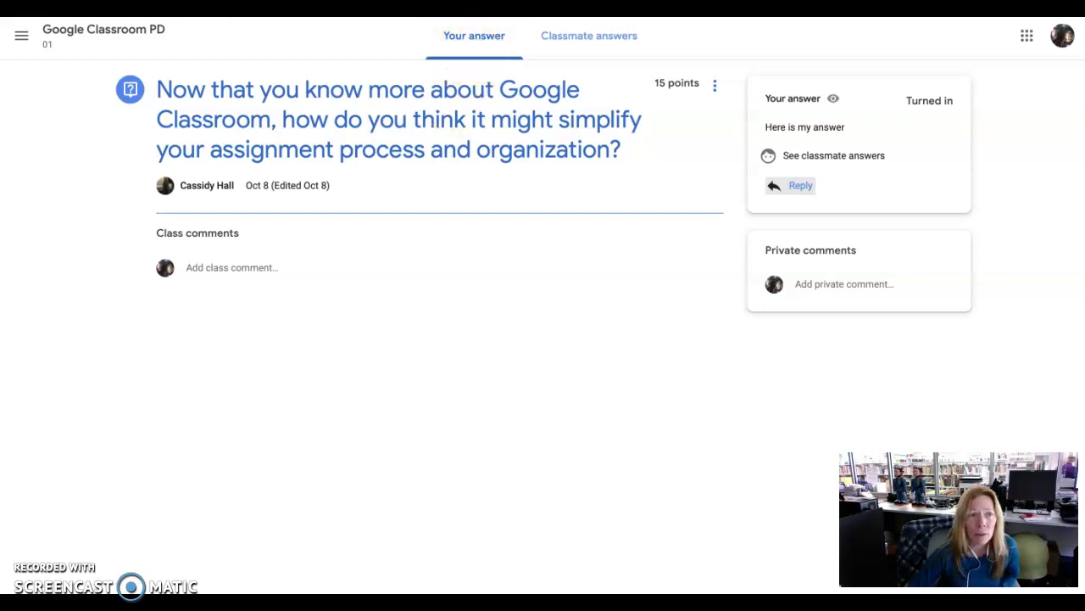
key(alt+Left)
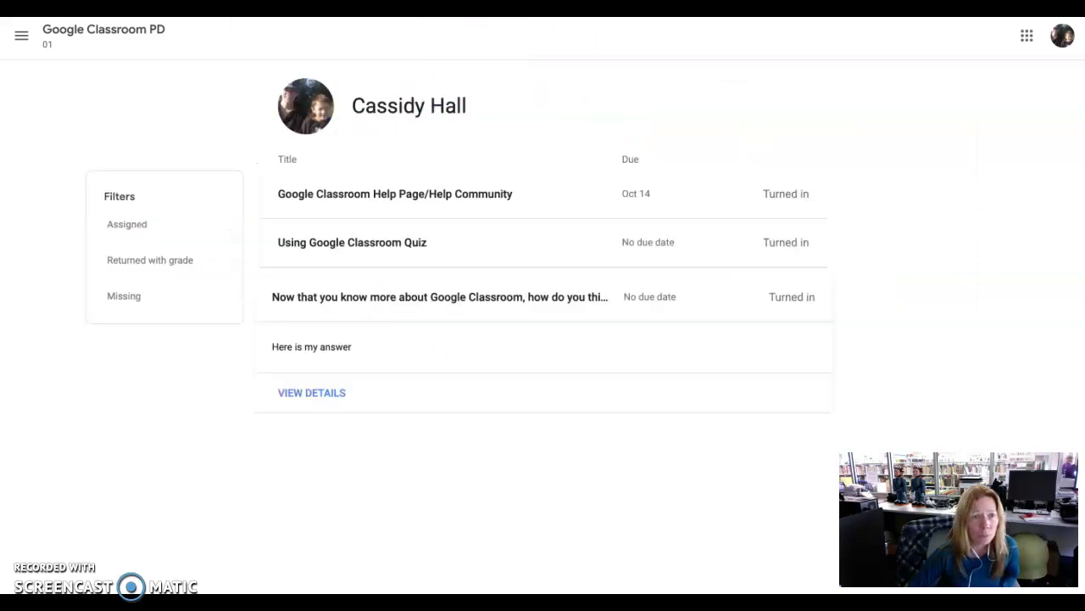
key(alt+Left)
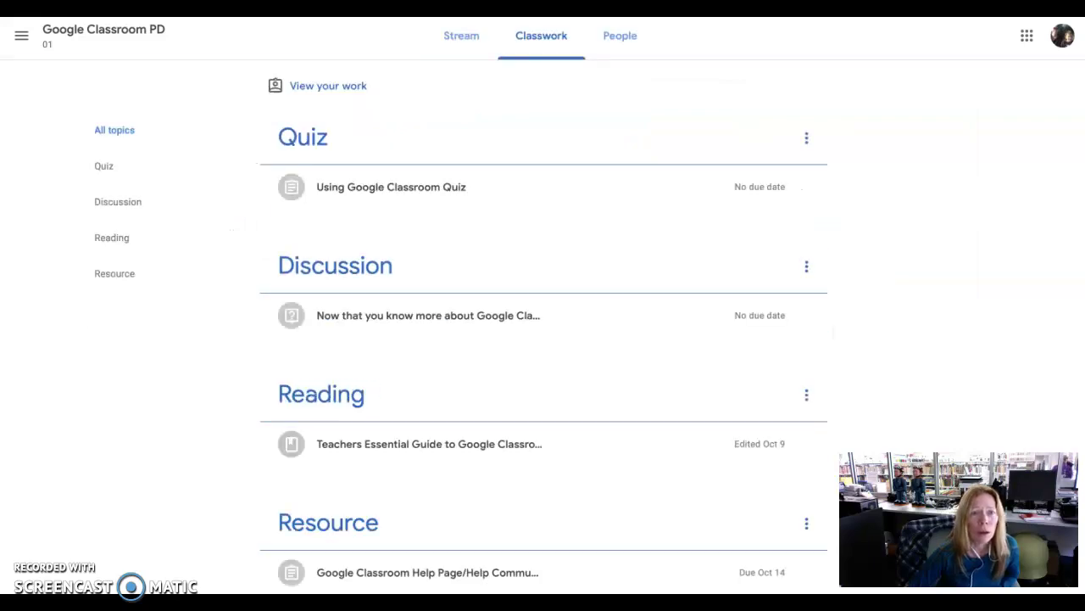